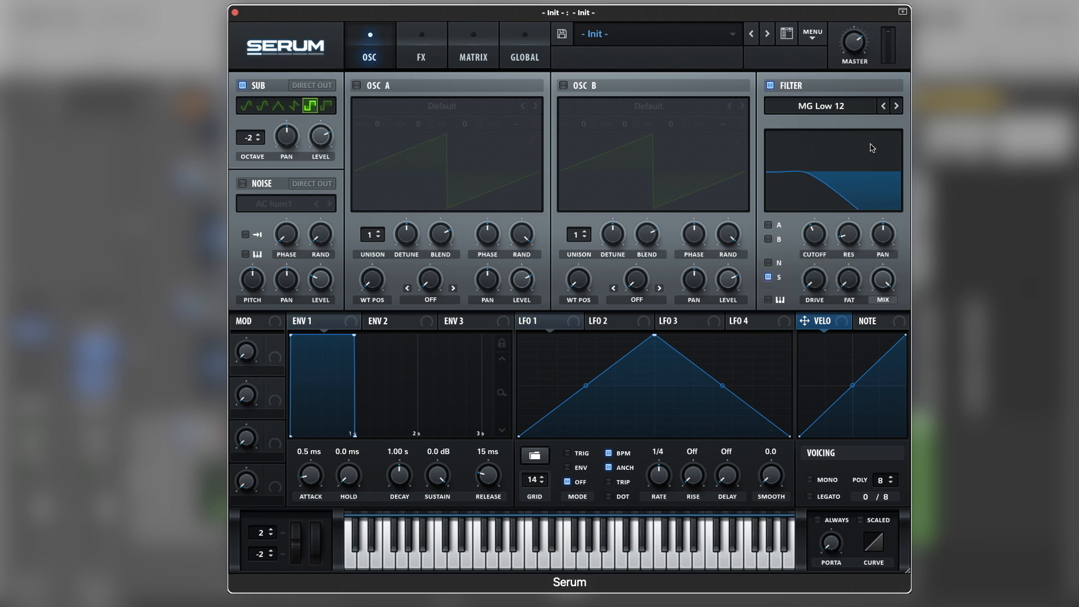
Change the filter type to MG Low 24
click(896, 107)
click(896, 107)
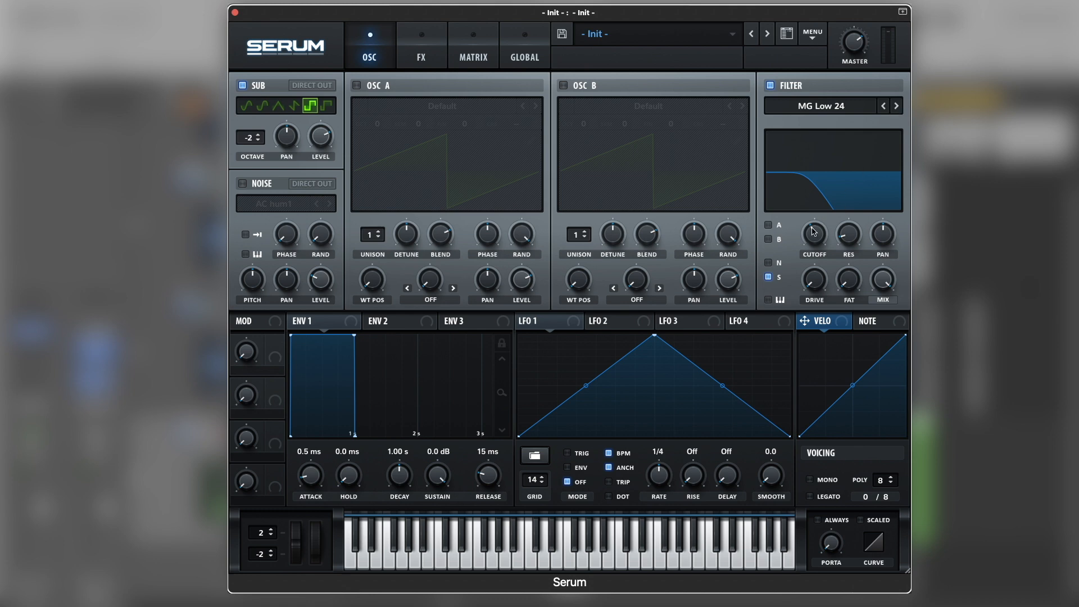
mouse_move(848, 237)
Create a modulation matrix routing in the first slot with LFO 1 as source, choose its destination, and apply a slight positive amount
click(469, 63)
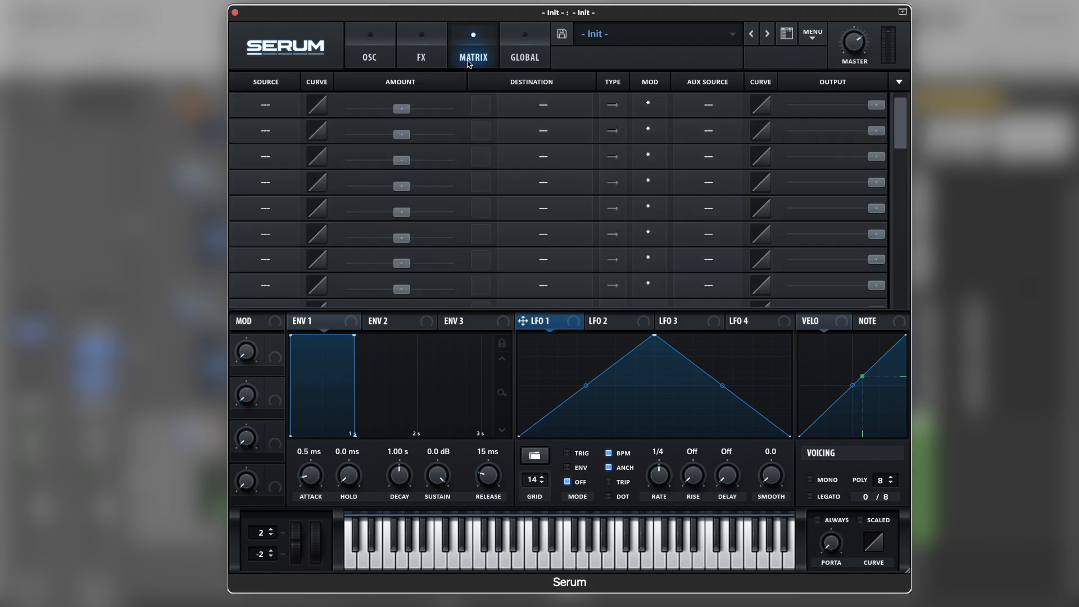
click(284, 106)
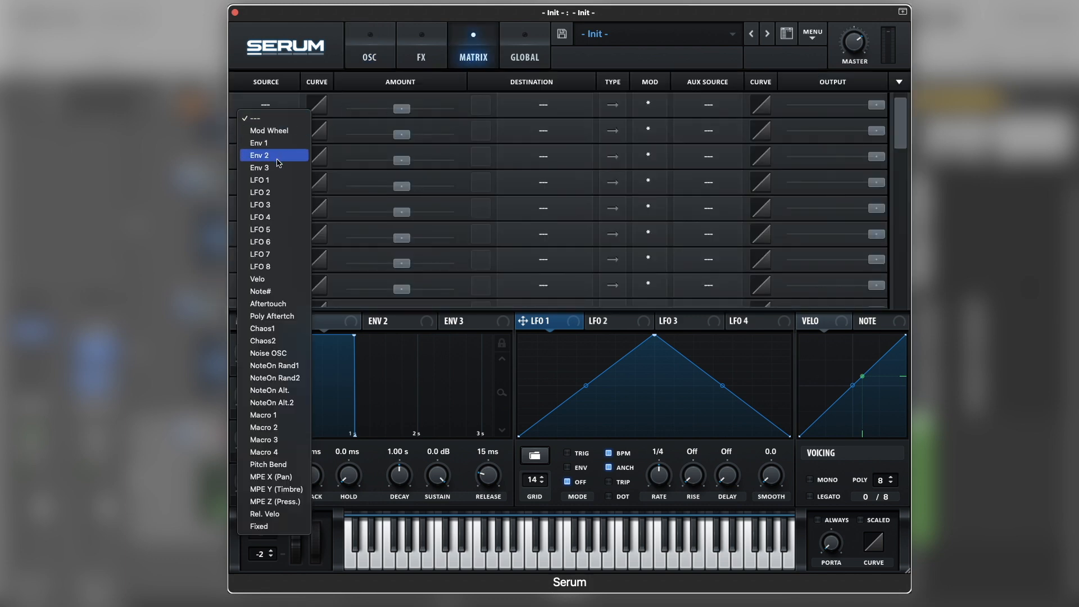
click(278, 181)
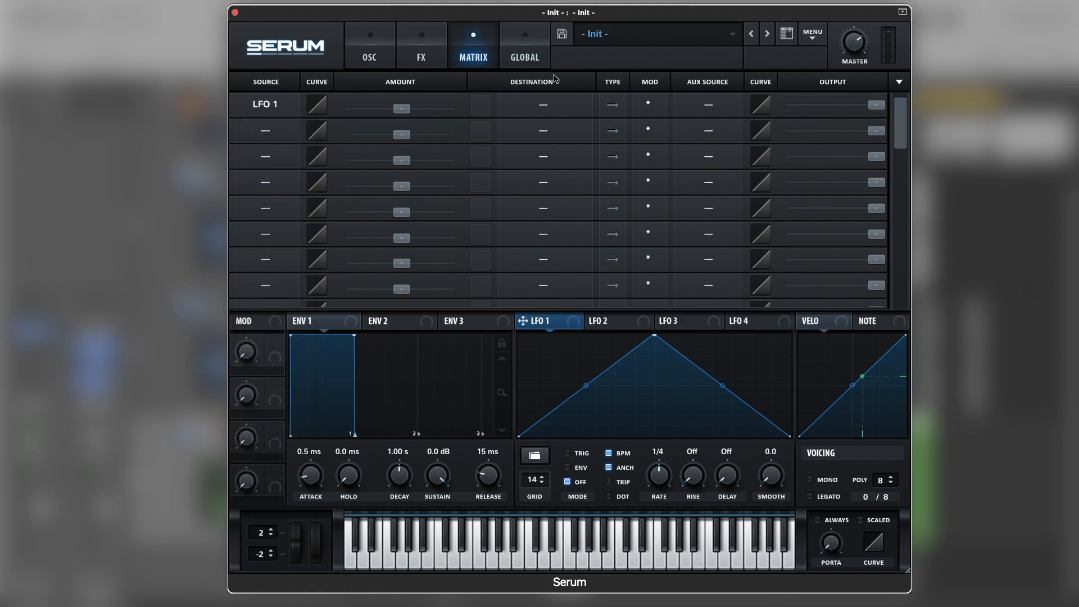
click(547, 110)
mouse_move(561, 206)
click(624, 208)
mouse_move(408, 110)
drag(401, 108, 405, 108)
Set LFO 1's rate to 2 bar and flatten its shape into a horizontal line at half height
click(380, 53)
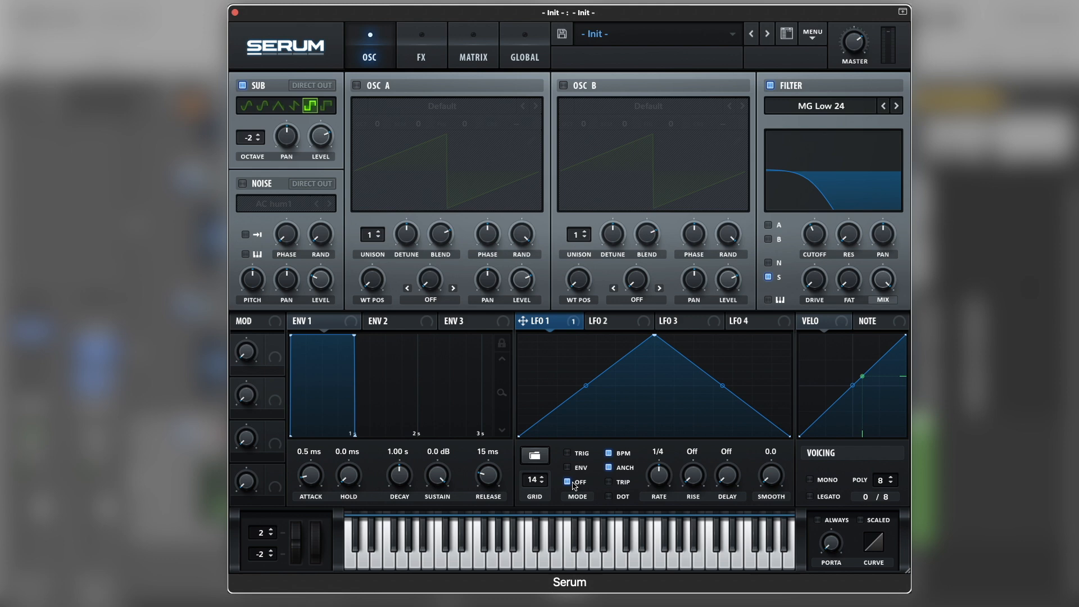
drag(667, 480, 667, 507)
drag(655, 337, 657, 384)
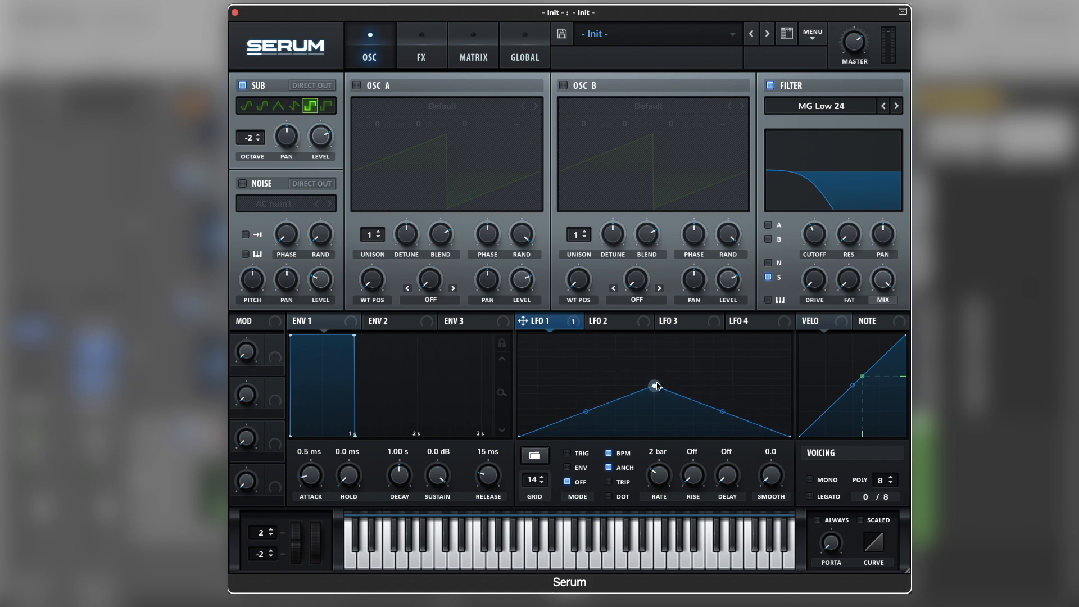
drag(521, 437, 521, 385)
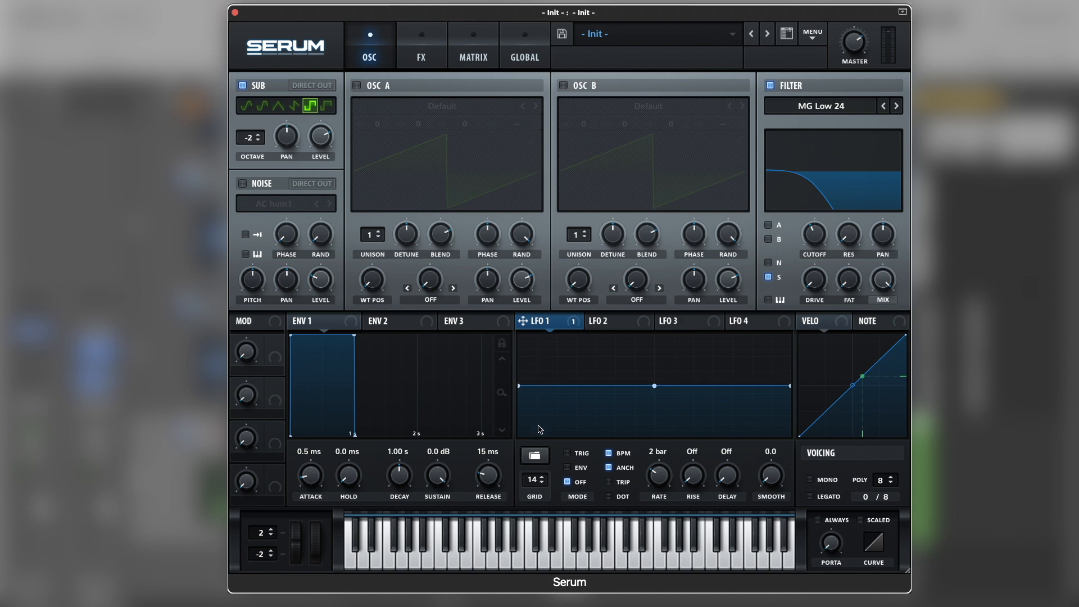
Add a point near the start of LFO 1's flat line, lower the starting point, and bend the segment into a fast curved rise
double_click(555, 389)
double_click(556, 387)
drag(519, 387, 547, 380)
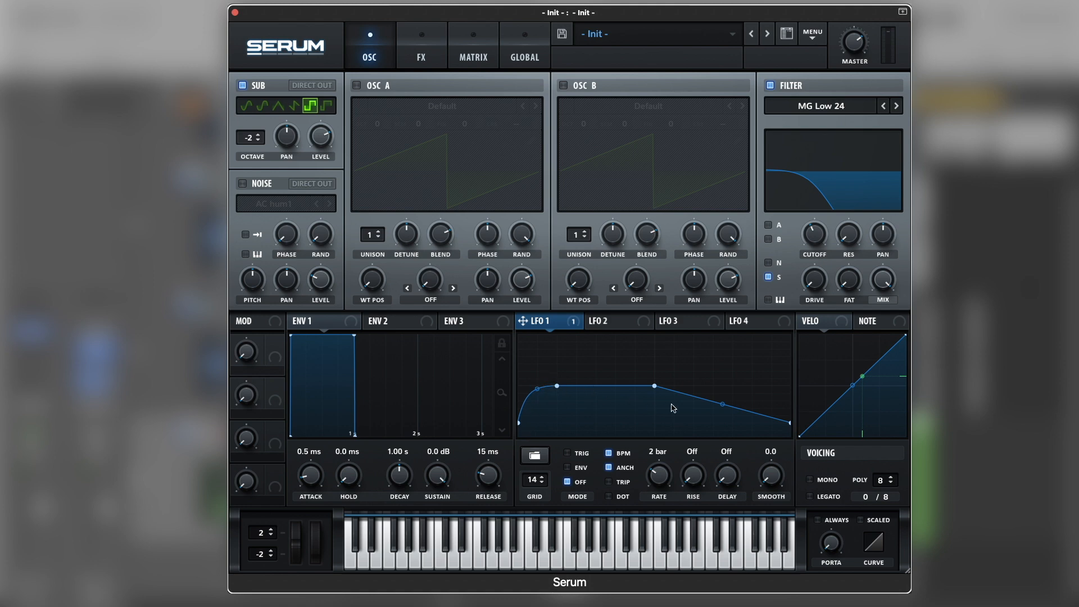
Add points at the end and past the midpoint of LFO 1's shape, raise the end above the middle, and curve the final rise
double_click(751, 413)
drag(751, 413, 787, 386)
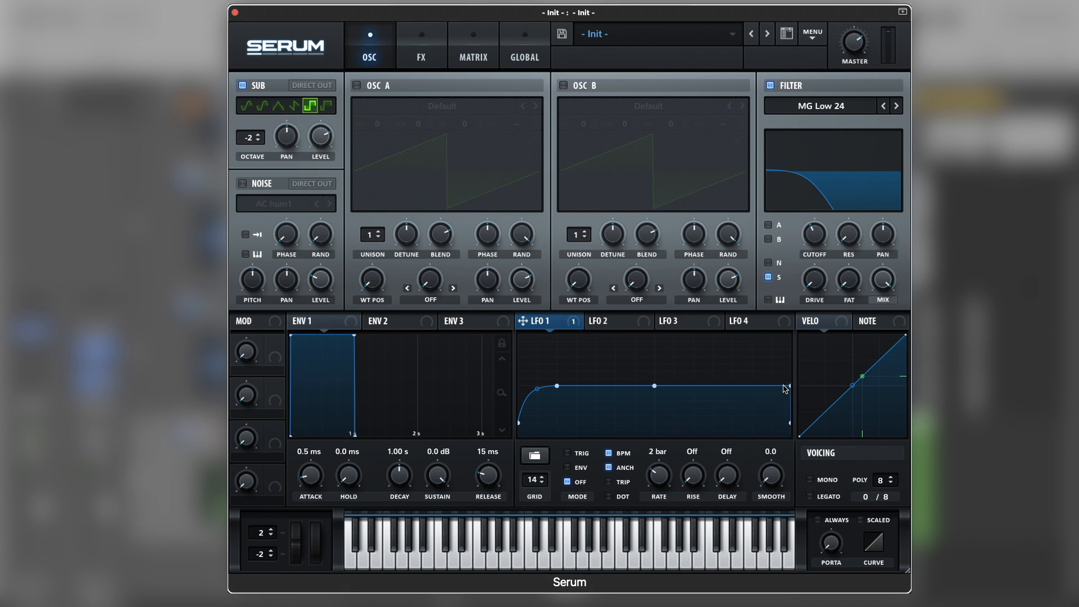
drag(790, 386, 791, 364)
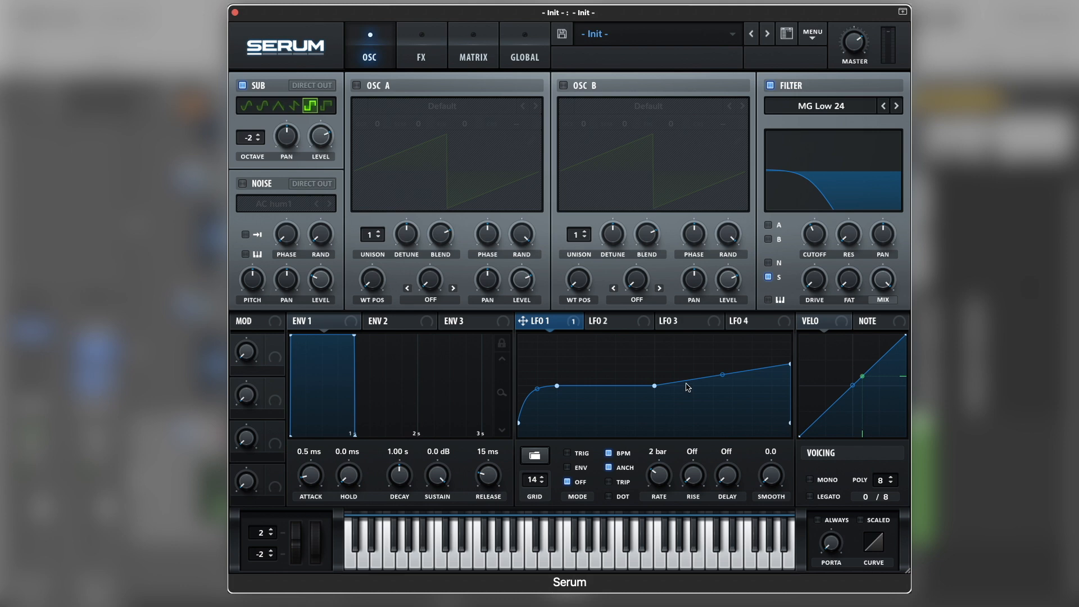
double_click(687, 386)
drag(686, 386, 686, 387)
drag(742, 375, 742, 382)
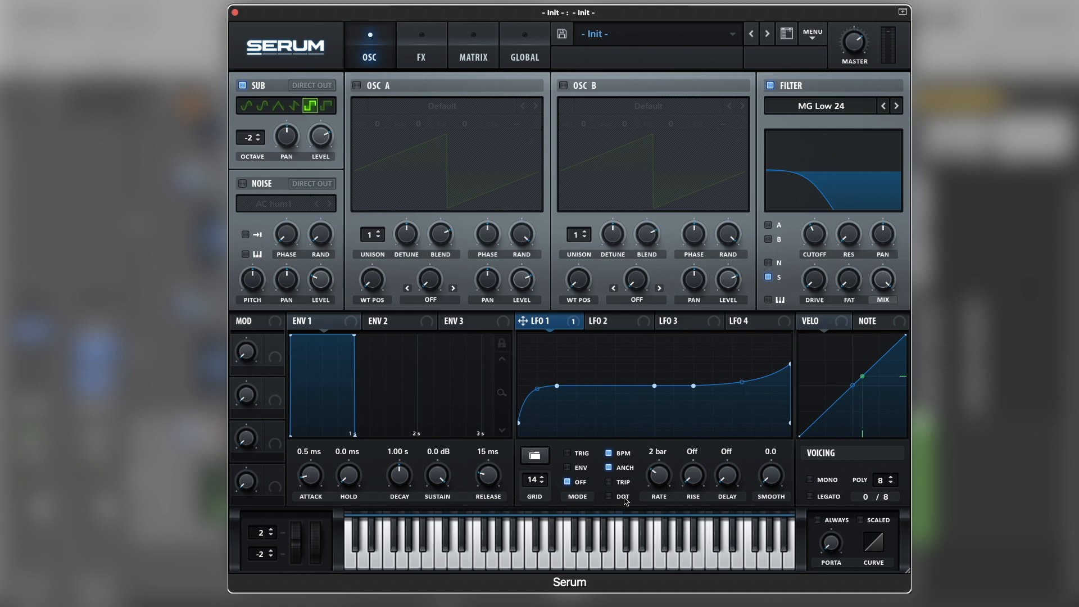
key(space)
Enable oscillator A and load the analog Basic Shapes wavetable
click(357, 85)
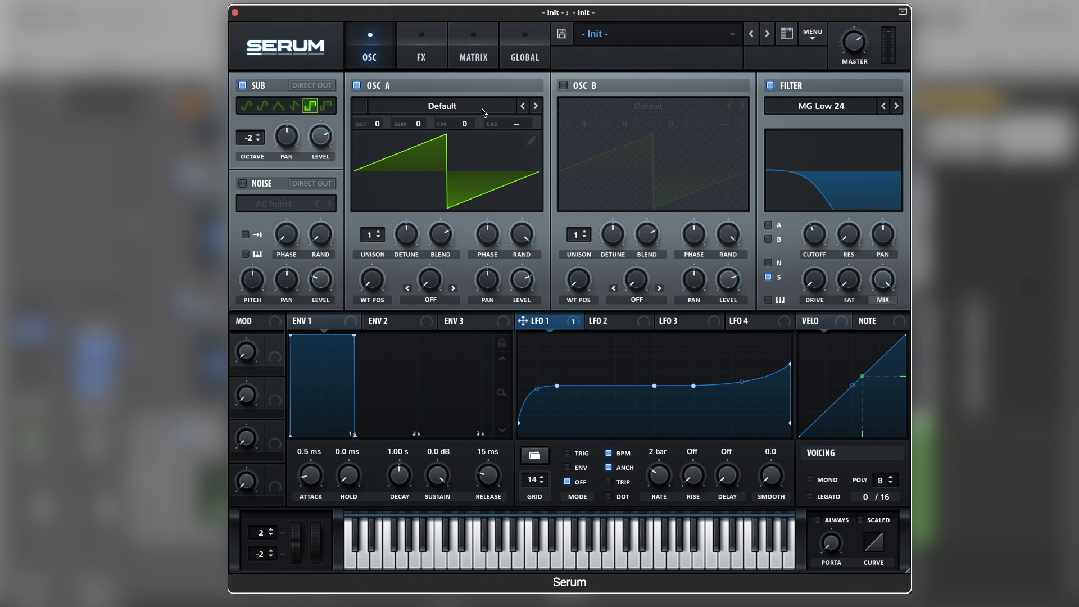
click(483, 107)
mouse_move(500, 120)
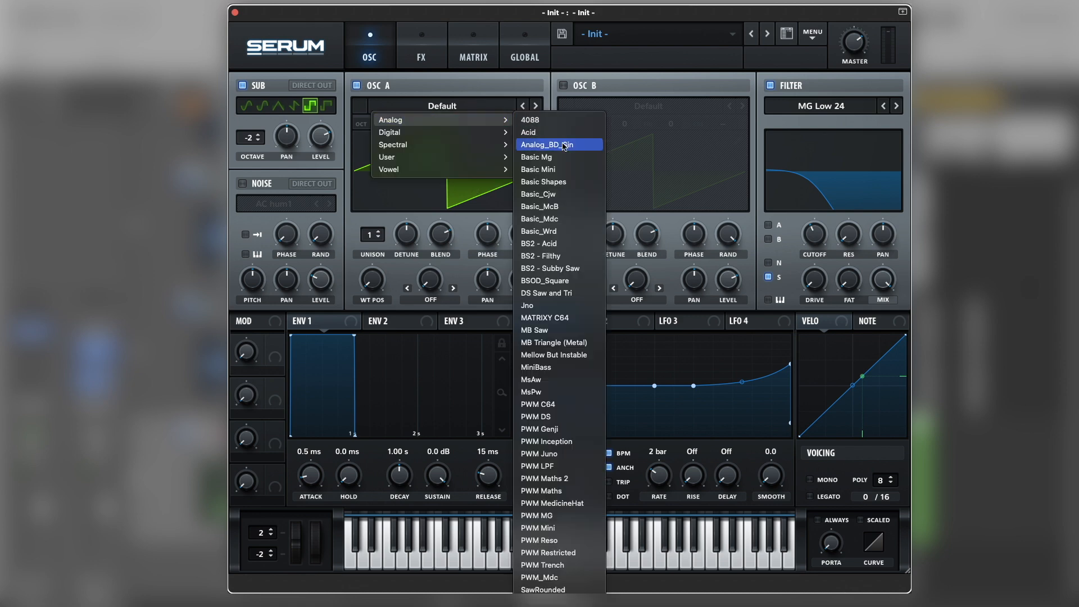
click(558, 186)
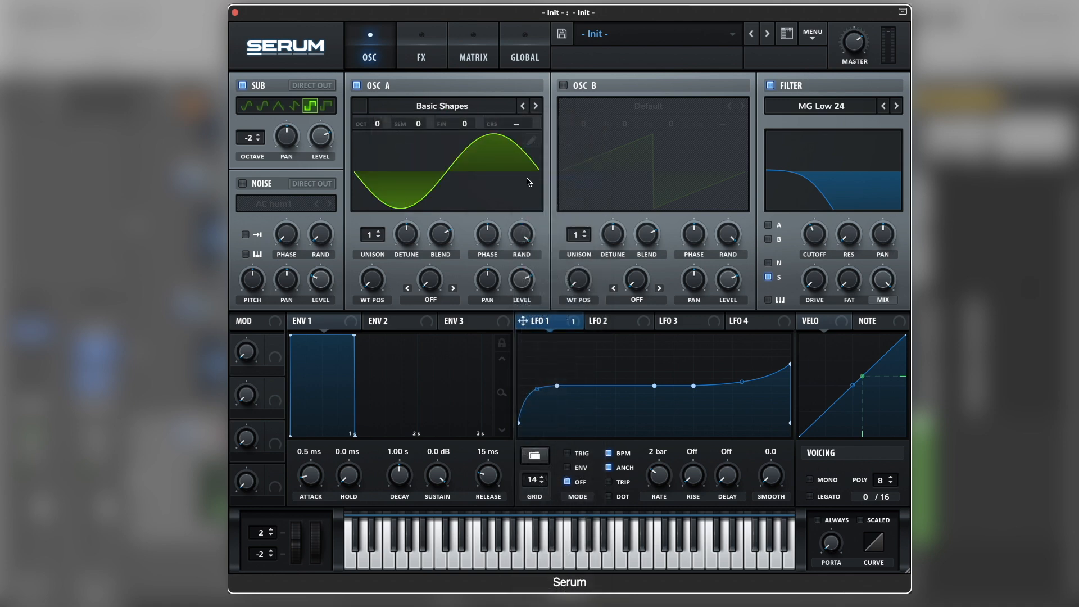
Set oscillator A to +4 semitones and 3 unison voices with reduced detune
click(521, 235)
drag(426, 128, 433, 101)
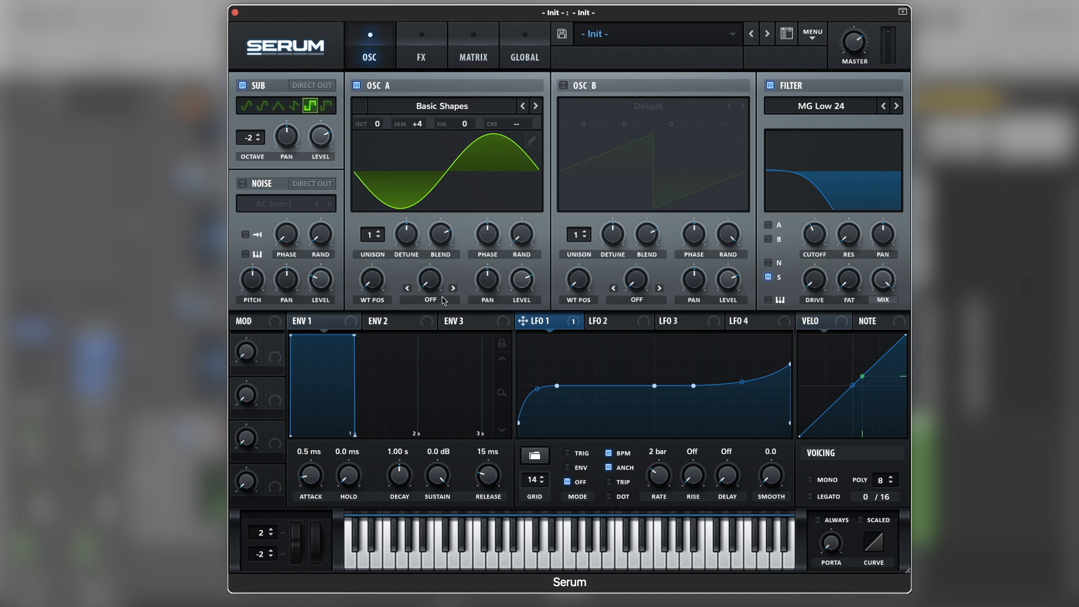
drag(379, 240, 396, 279)
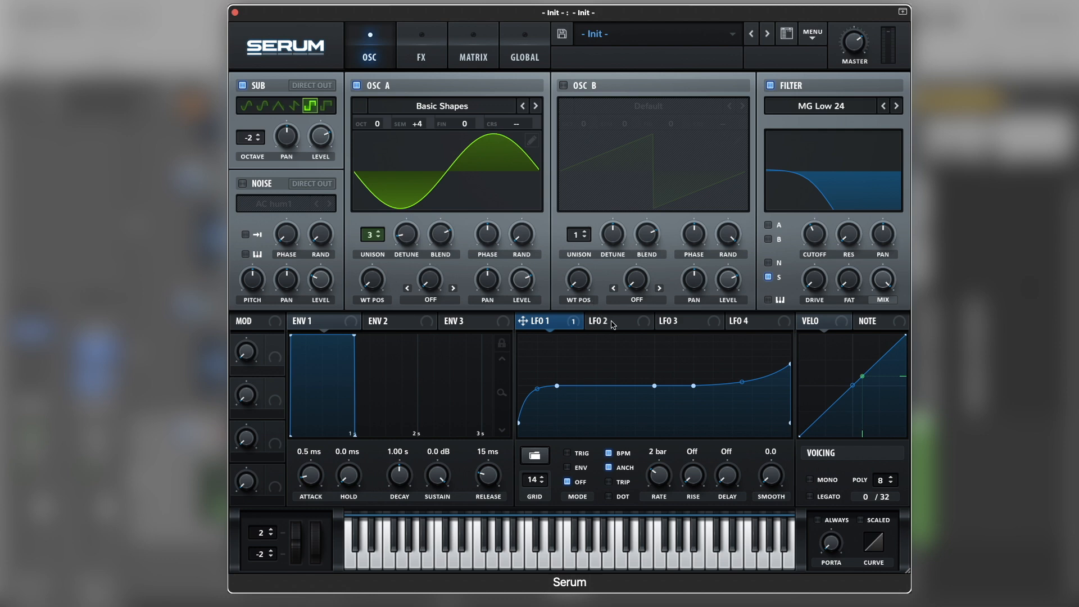
Set LFO 2's rate to 1/8 and its mode to Trig
click(612, 323)
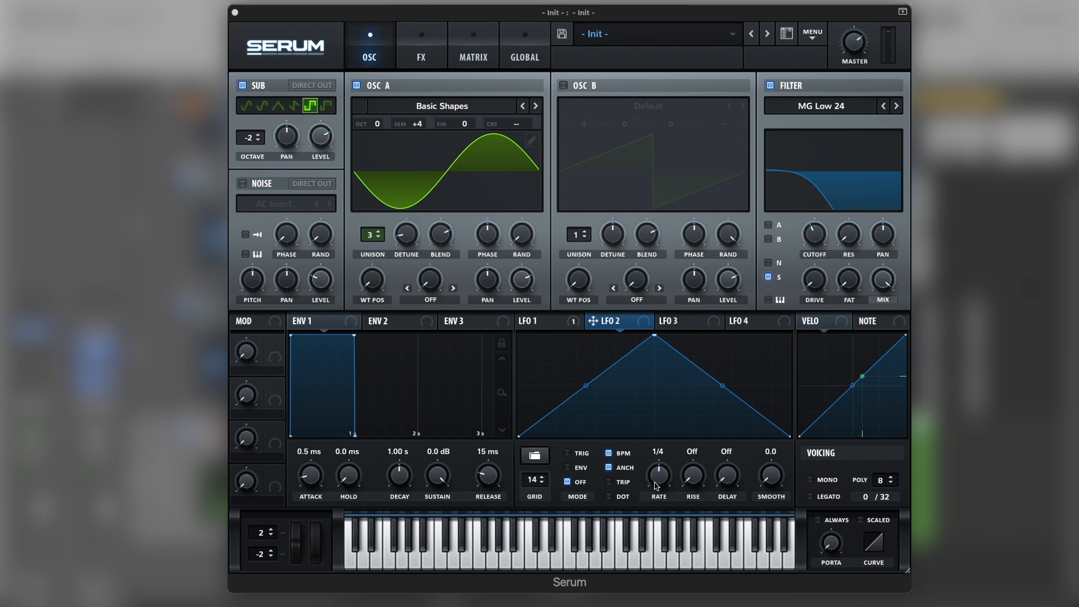
drag(657, 475, 661, 467)
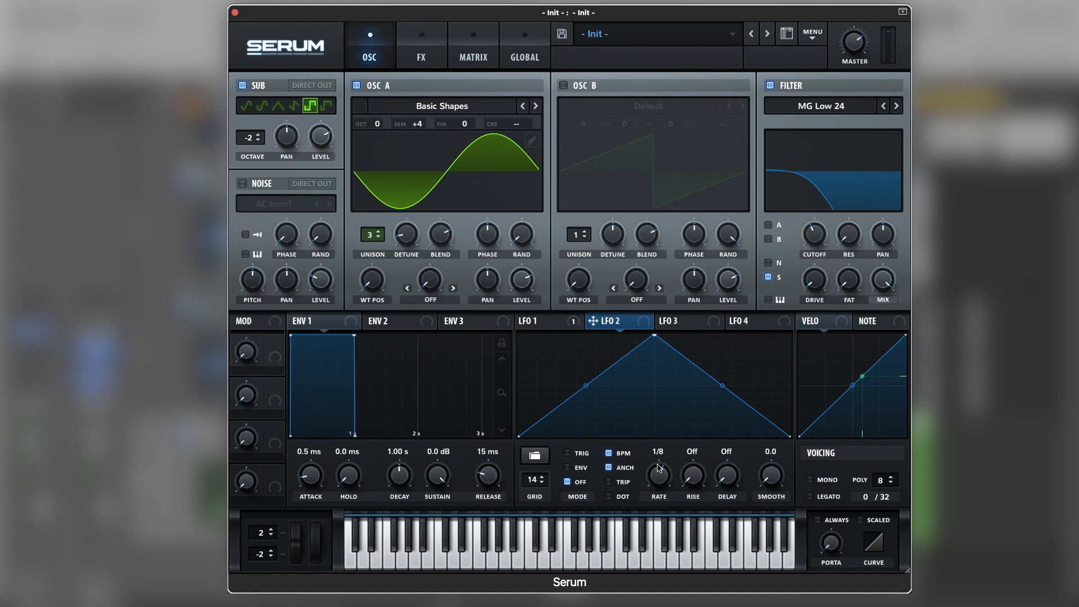
click(567, 453)
Shift LFO 2's peak later in the cycle, curving the rise inward and the fall outward
drag(659, 335, 728, 335)
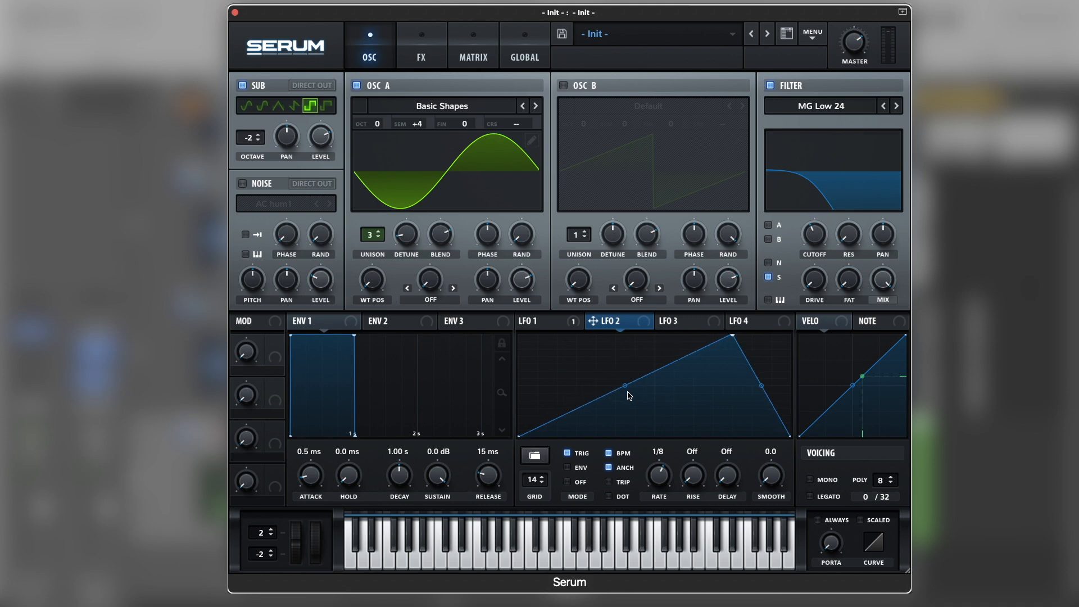
drag(624, 386, 626, 408)
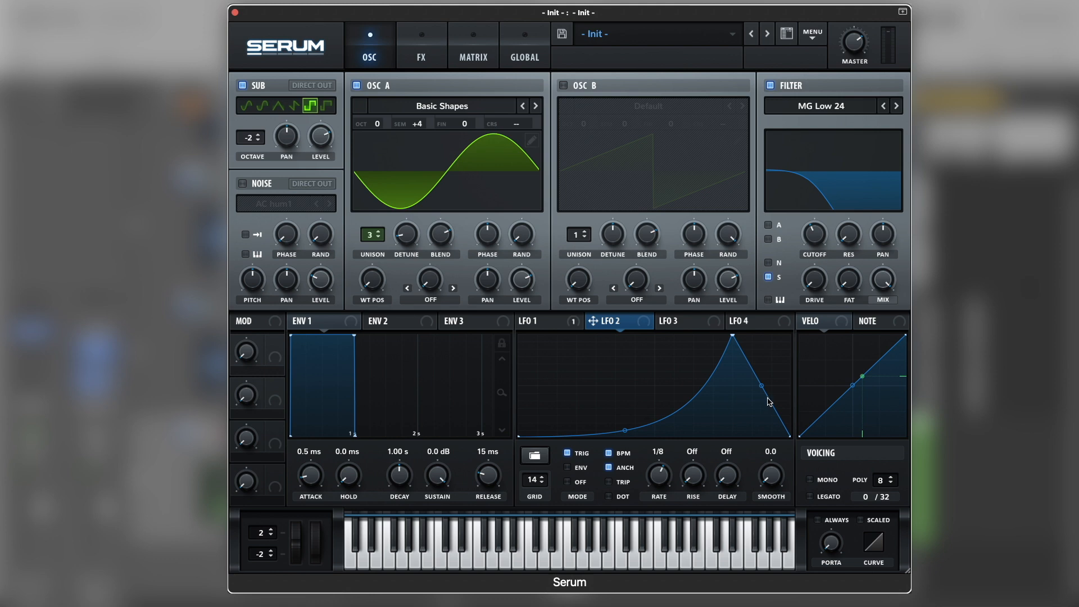
drag(762, 386, 773, 365)
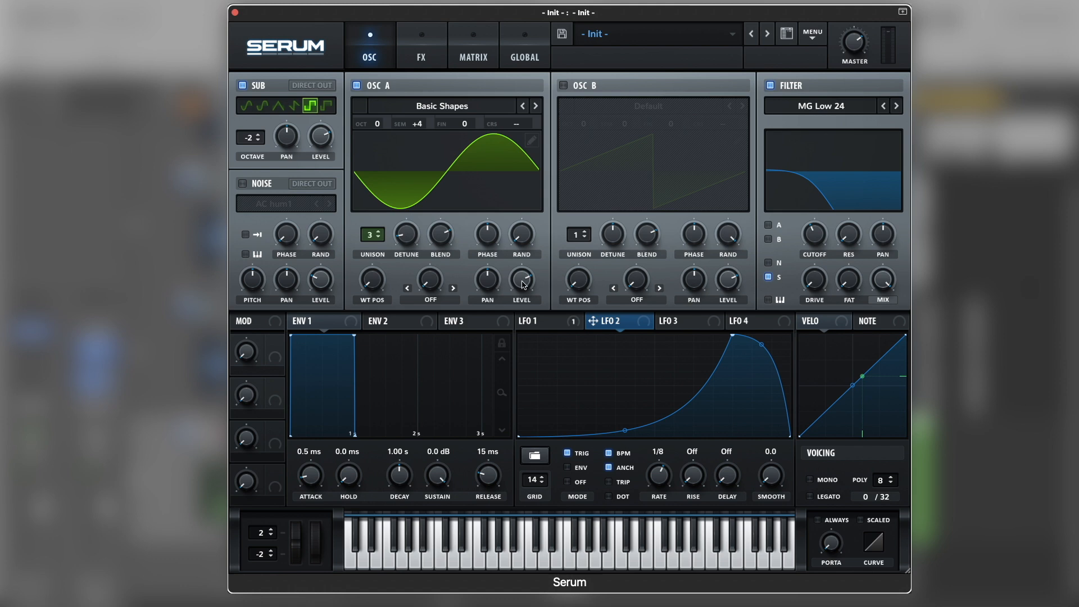
Lower oscillator A's level and modulate it with LFO 2
drag(532, 282, 516, 351)
drag(632, 320, 520, 278)
key(space)
Enable oscillator B with the analog Basic Shapes wavetable, using 2 unison voices and reduced detune
click(563, 86)
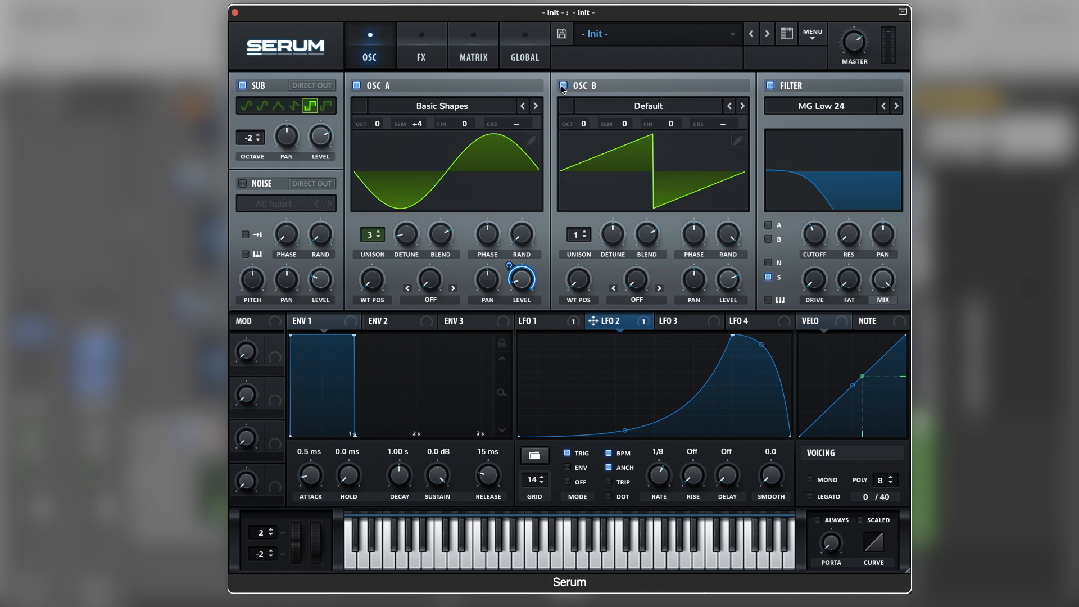
click(669, 104)
mouse_move(680, 120)
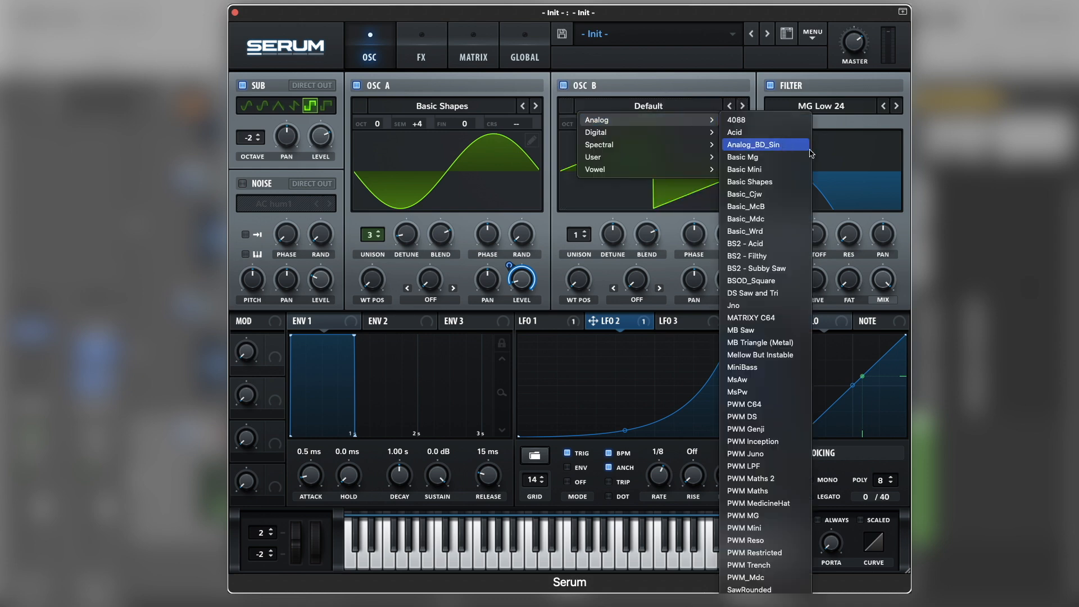
click(808, 181)
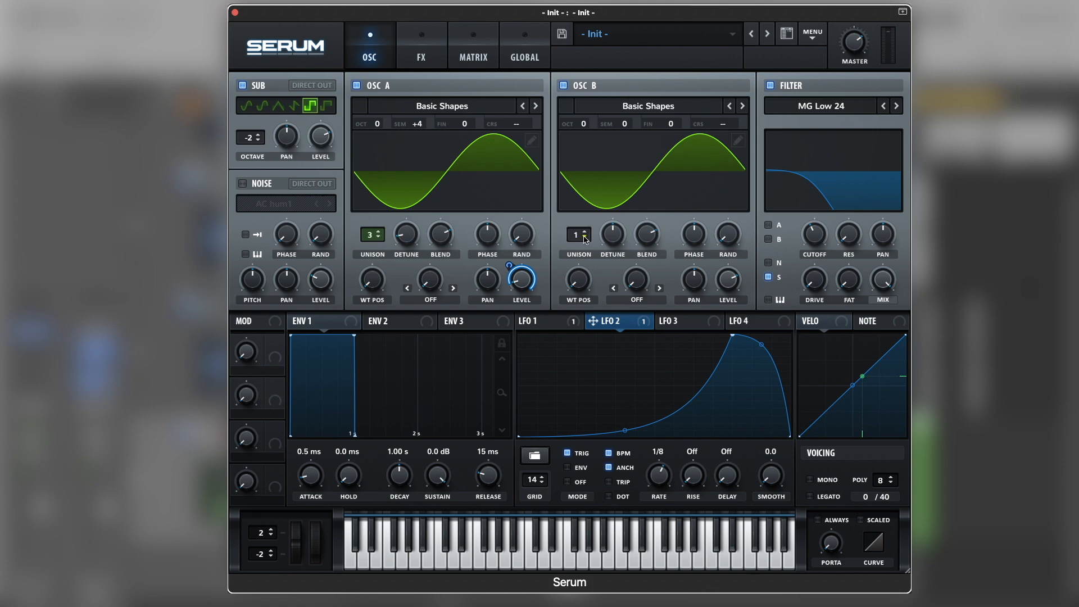
drag(577, 239, 612, 273)
Lower oscillator B's level, modulate it with LFO 2 at a reduced depth, and transpose the oscillator by +10 semitones
drag(732, 284, 724, 361)
drag(637, 326, 732, 280)
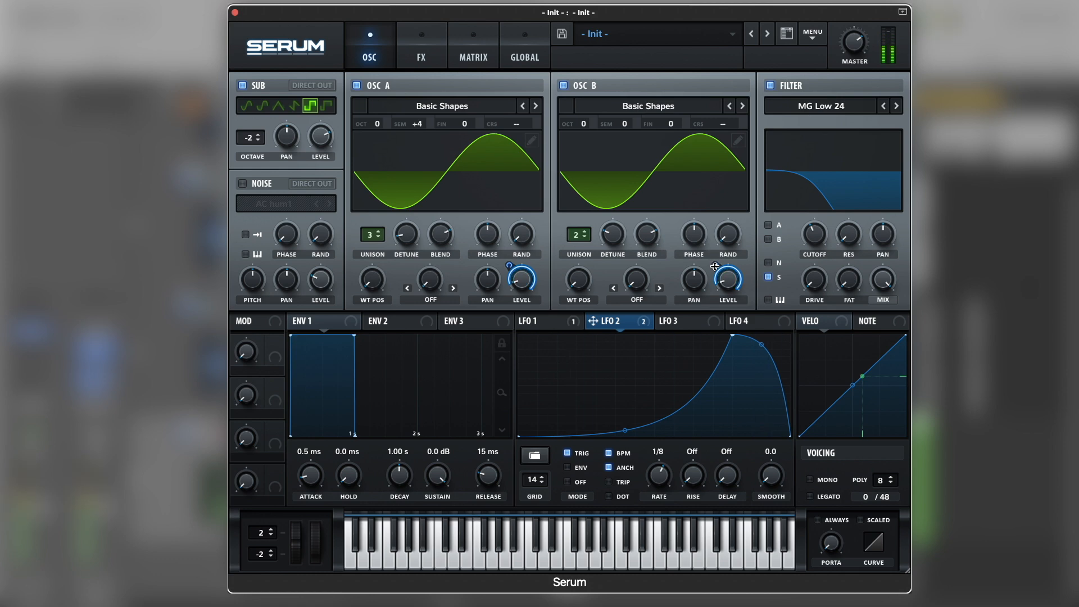
drag(714, 267, 711, 291)
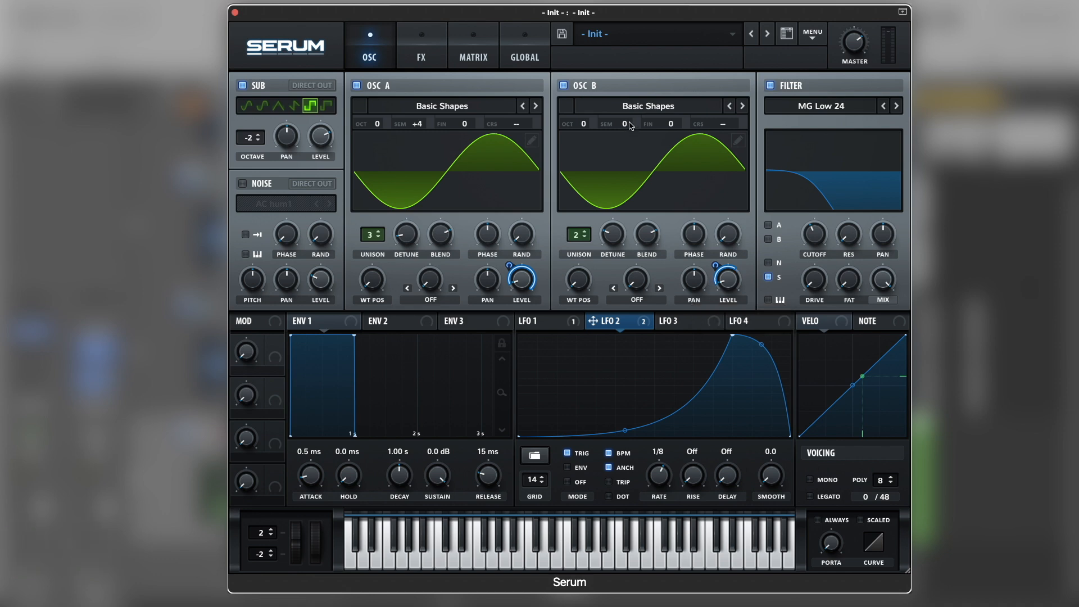
drag(630, 125, 645, 67)
Set envelope 1's attack to 16 ms and its release to 92 ms
drag(313, 490, 317, 478)
drag(497, 484, 498, 470)
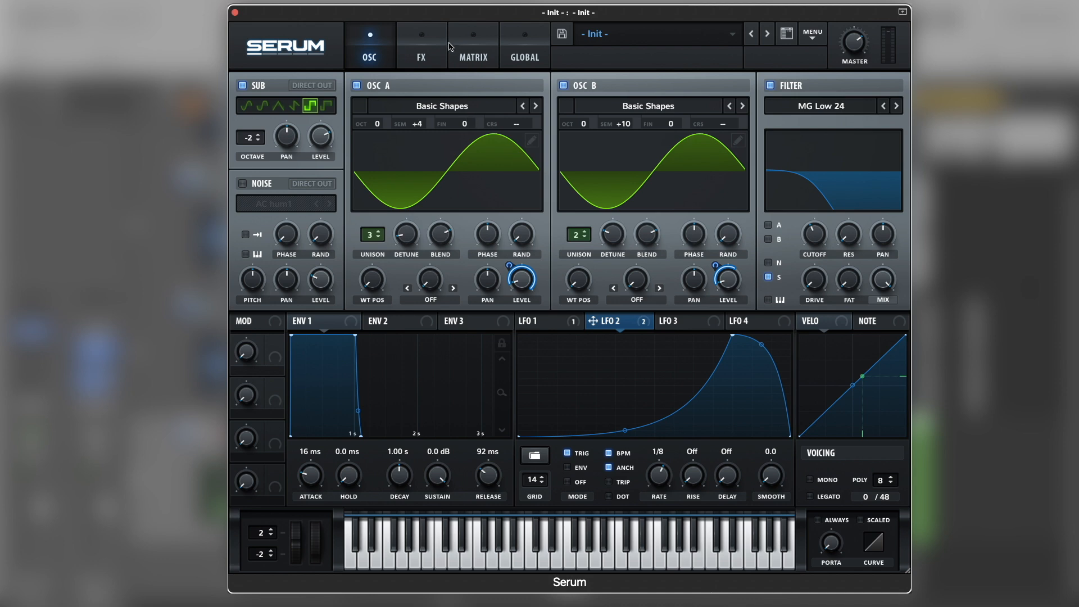
Enable the Tube distortion effect and raise its drive to about the middle of the range
click(436, 46)
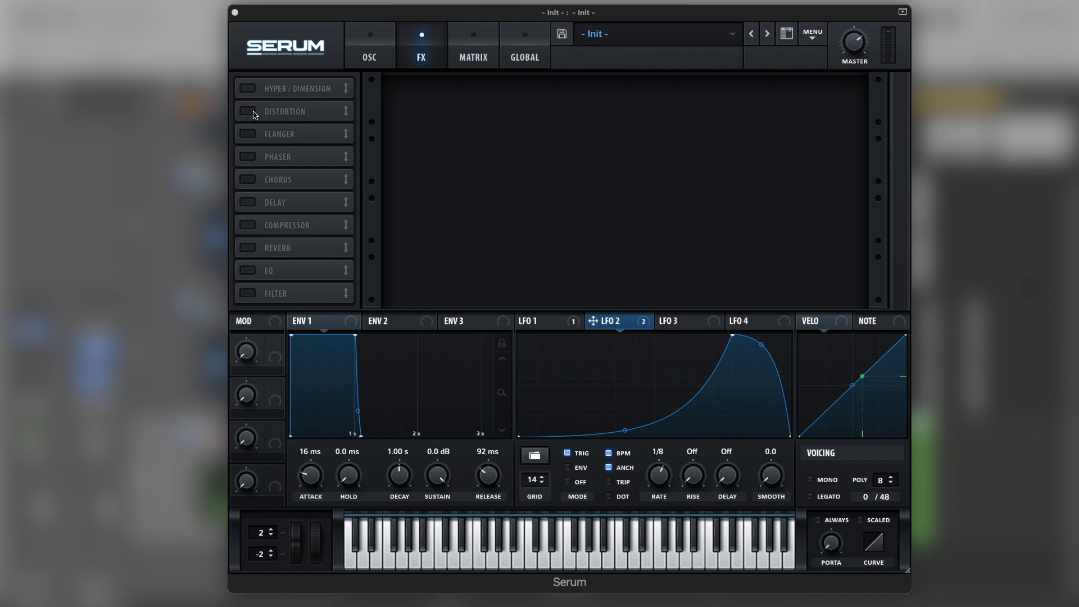
click(253, 113)
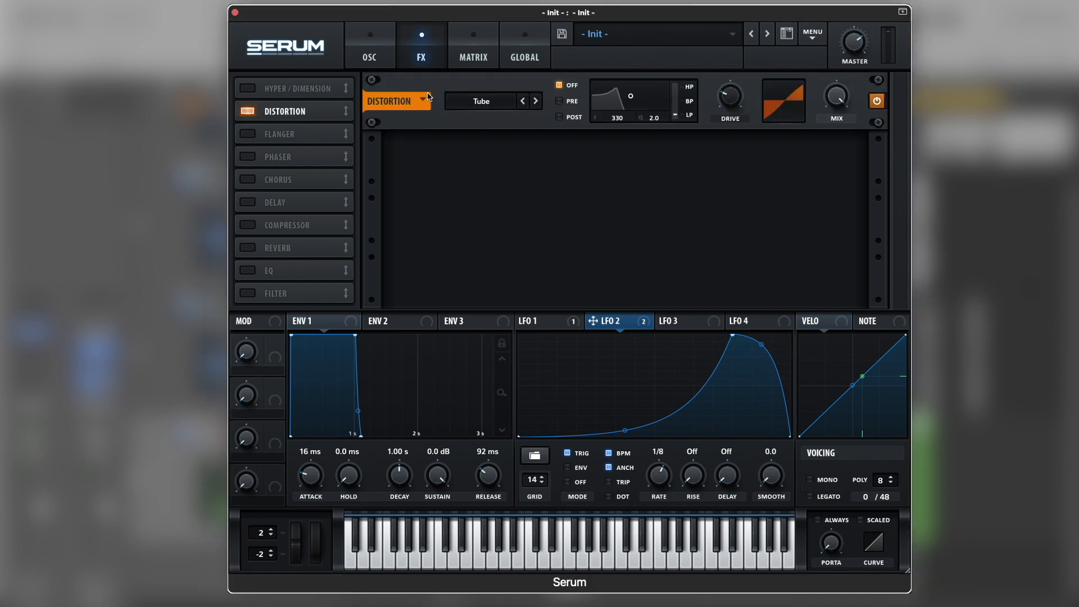
drag(729, 104, 741, 88)
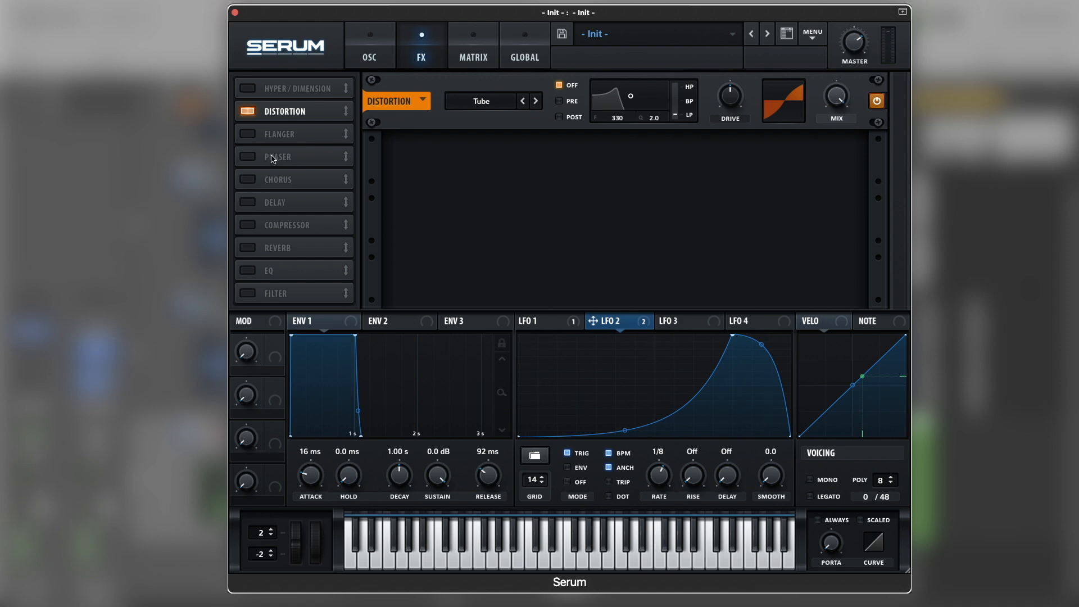
Enable the chorus effect, lower its rate, depth and mix, and switch its filter to a high-pass with a low cutoff
click(248, 180)
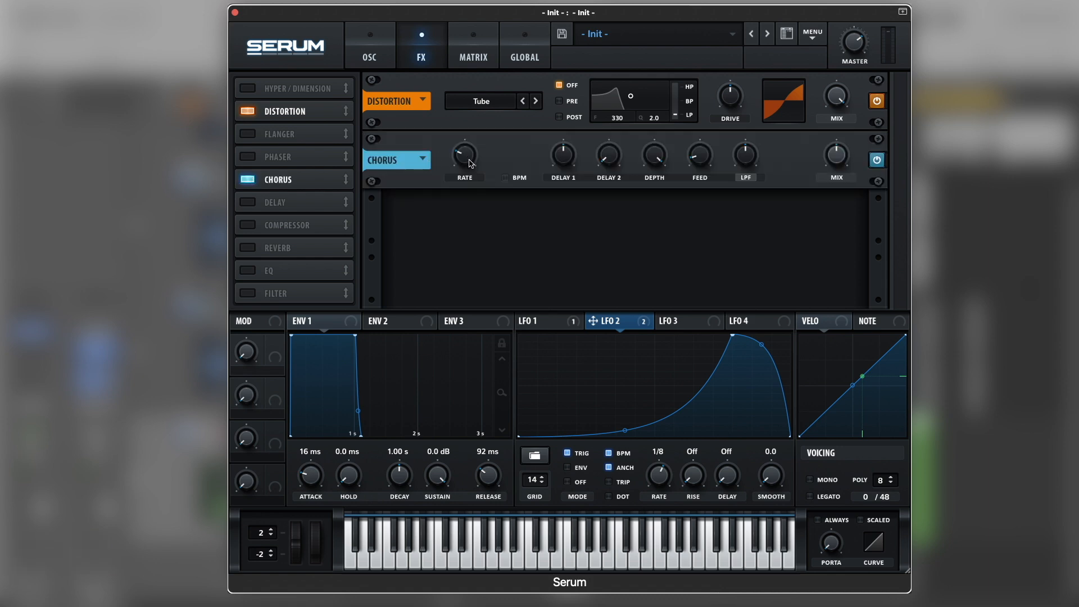
drag(471, 161, 475, 274)
scroll(744, 180, down, 5)
scroll(746, 181, down, 5)
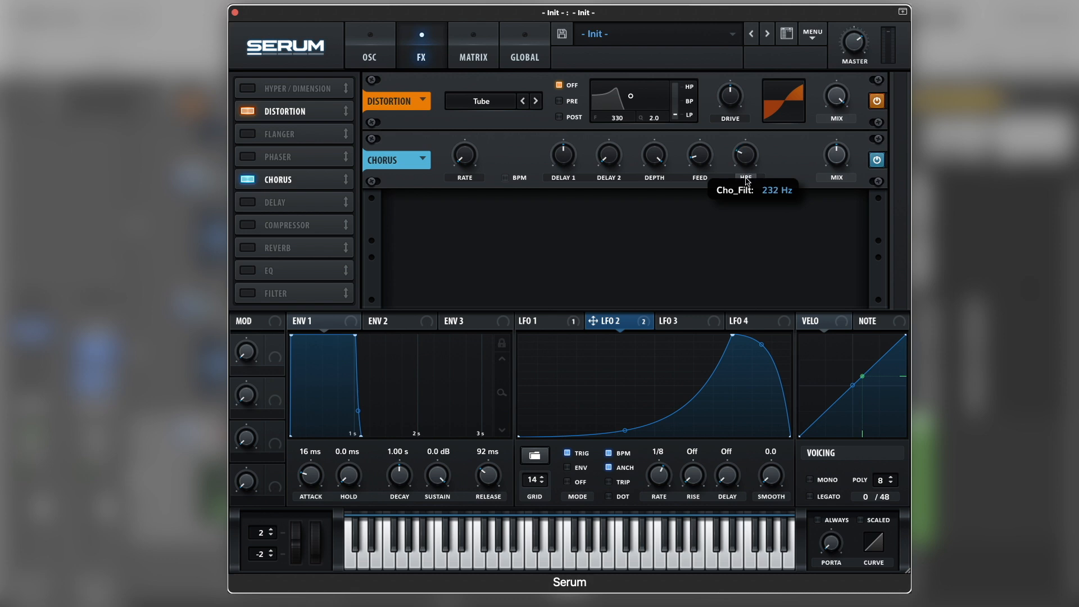
scroll(745, 188, down, 2)
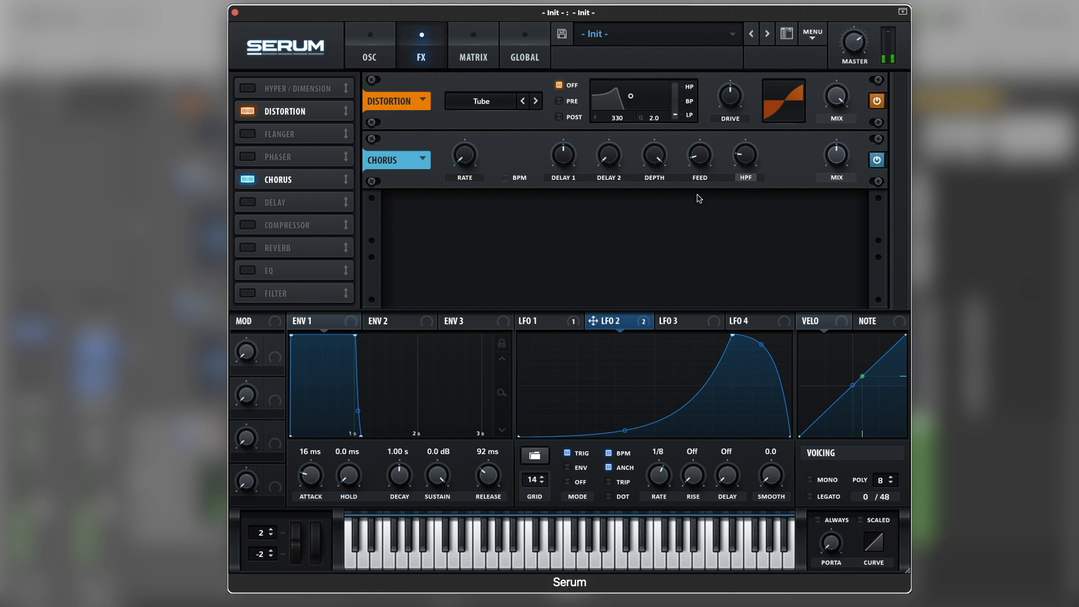
drag(654, 156, 649, 191)
drag(831, 159, 832, 177)
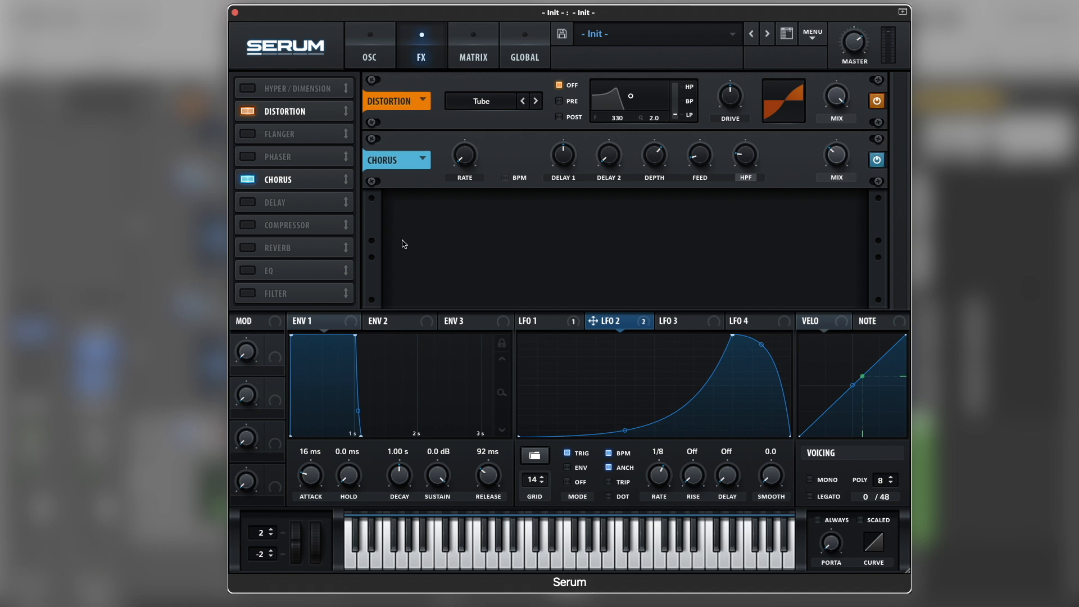
Enable the compressor in multiband mode, shorten its attack slightly, and set its release to 42.0 ms
click(249, 225)
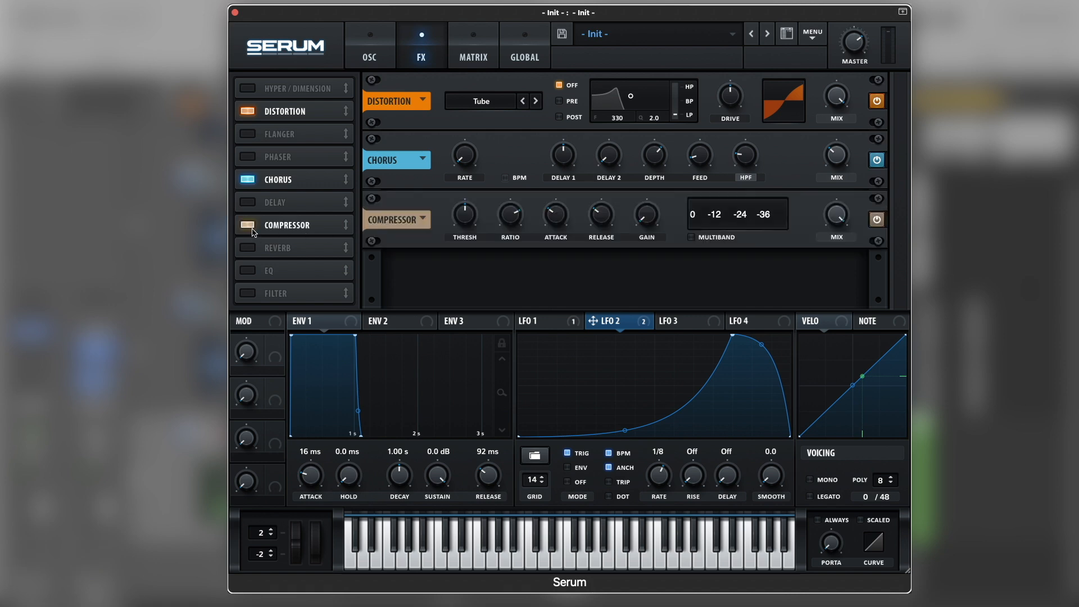
click(691, 237)
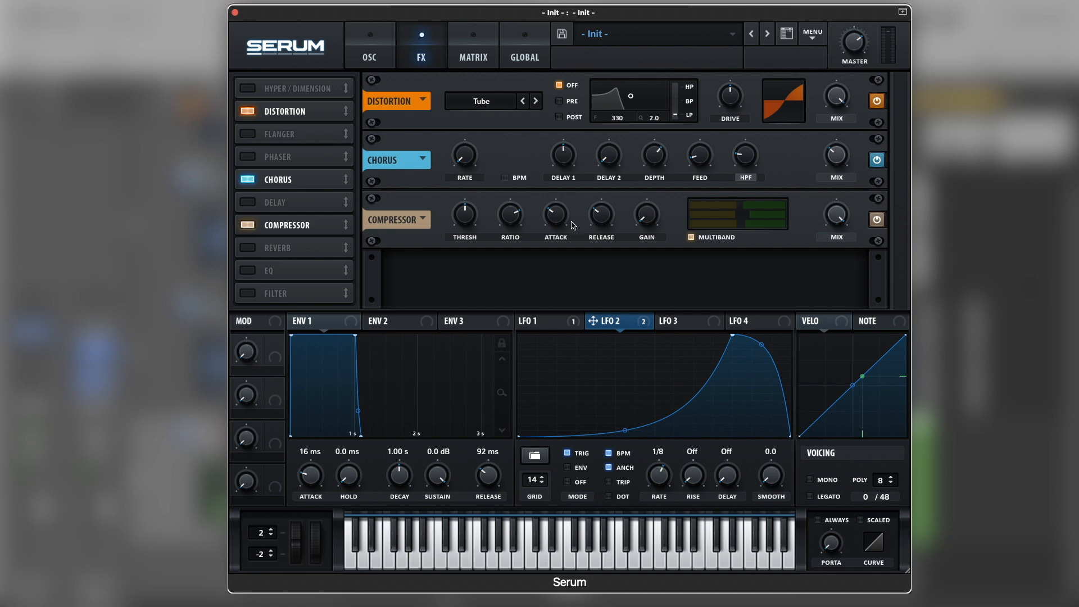
mouse_move(564, 222)
drag(563, 223, 563, 232)
drag(602, 223, 602, 230)
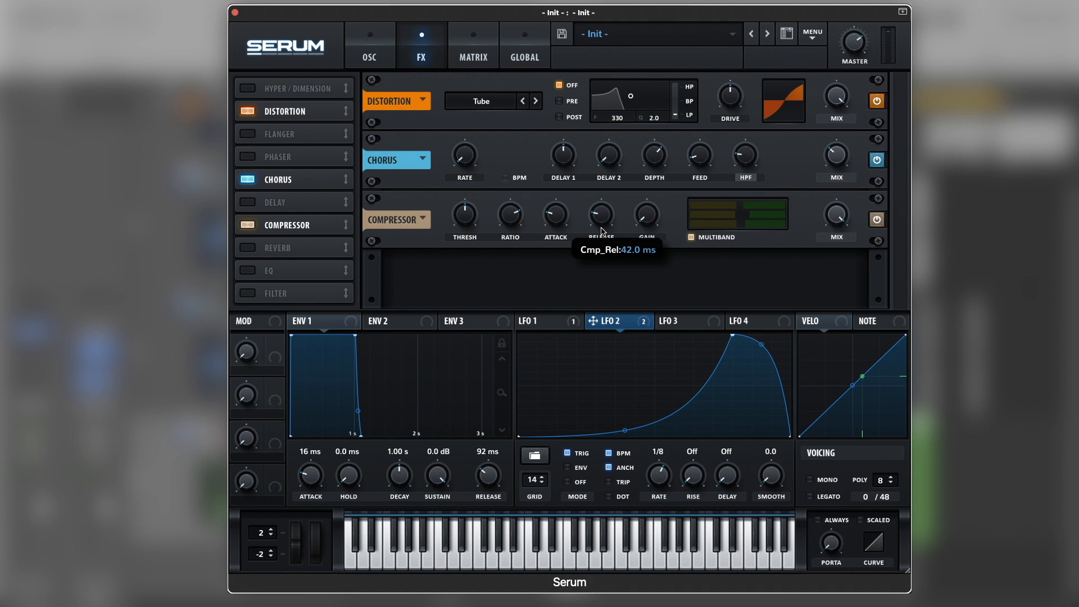
mouse_move(560, 219)
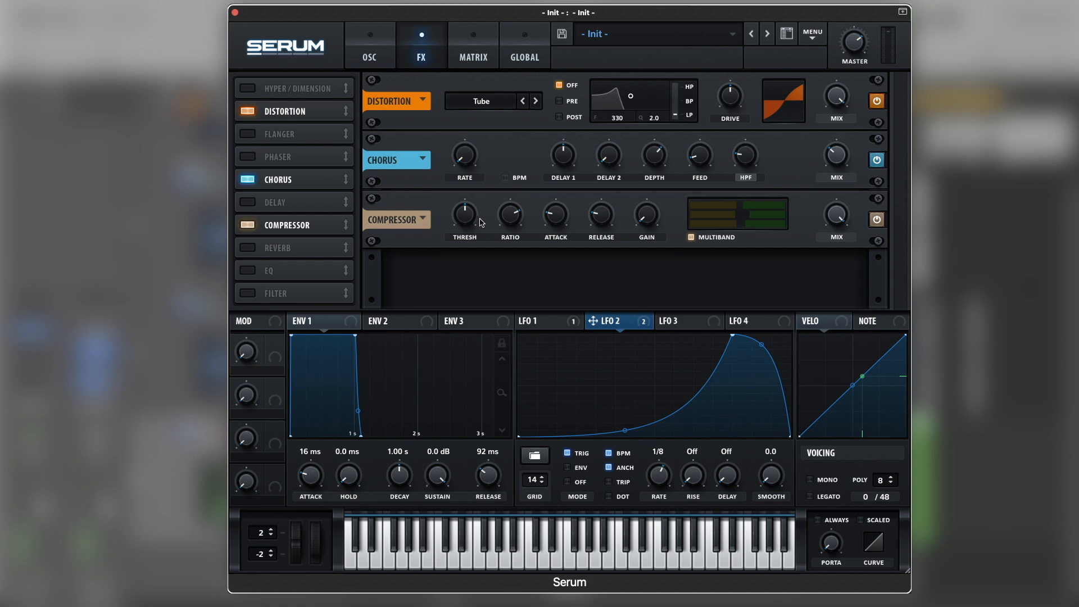
Fine-tune the compressor's threshold, adjust the individual levels of its multiband bands, and raise its gain moderately
mouse_move(473, 220)
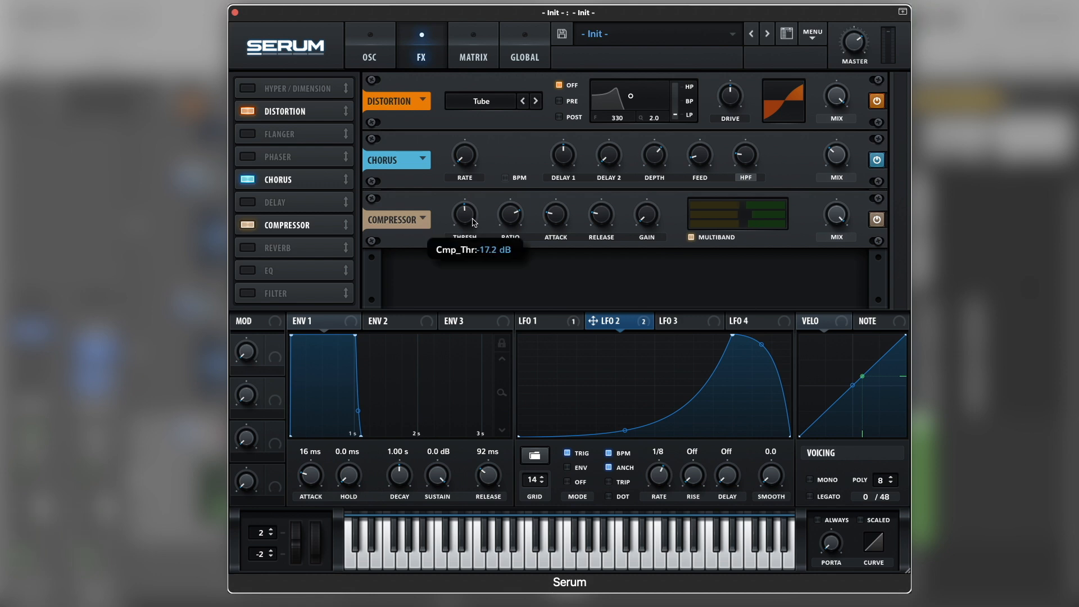
scroll(473, 221, up, 1)
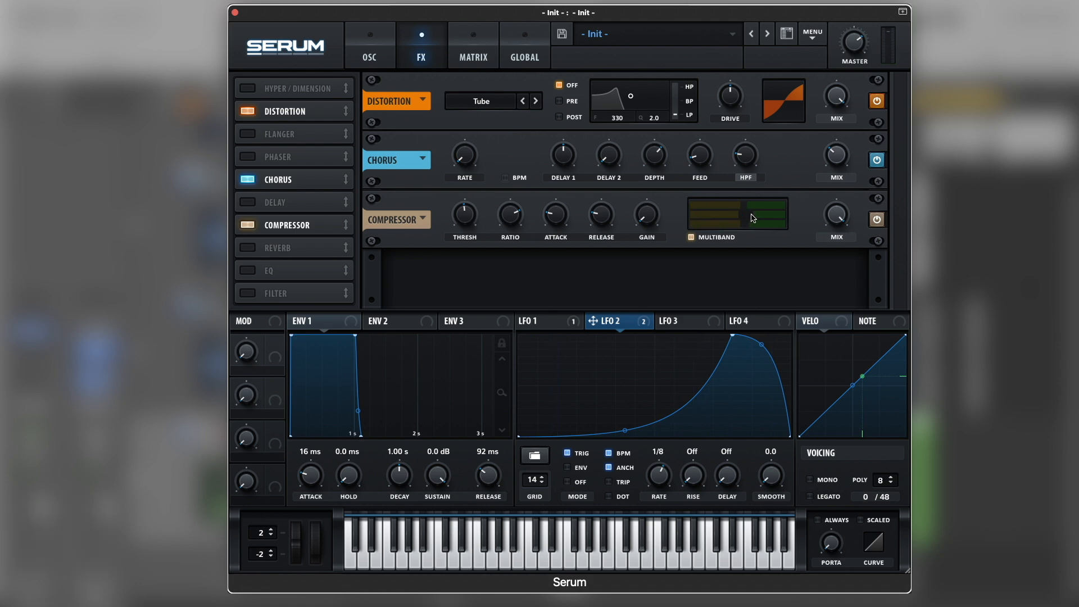
drag(739, 210, 767, 230)
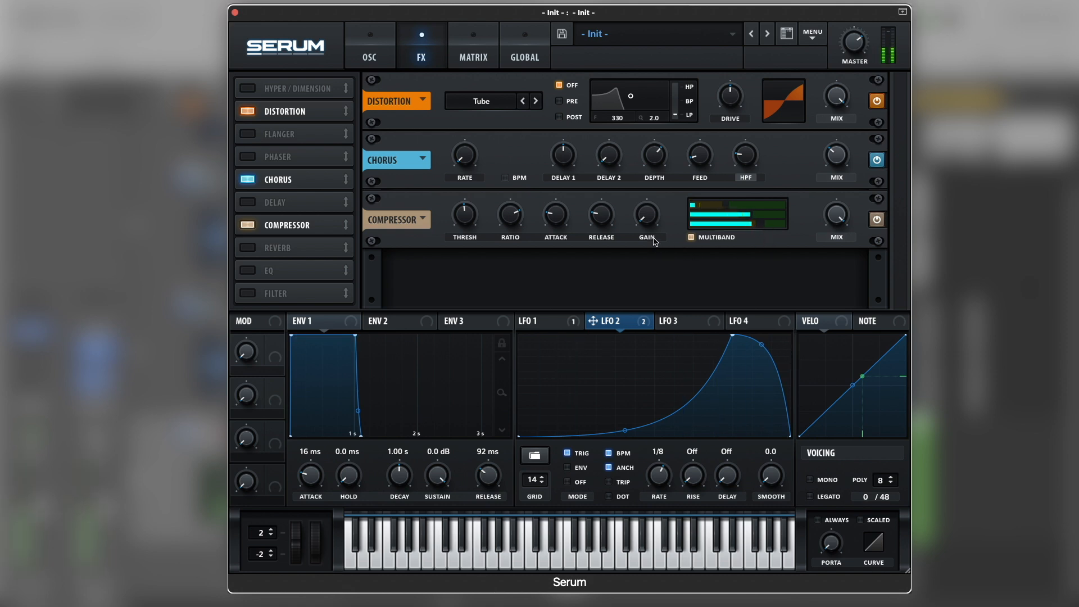
drag(651, 225, 656, 195)
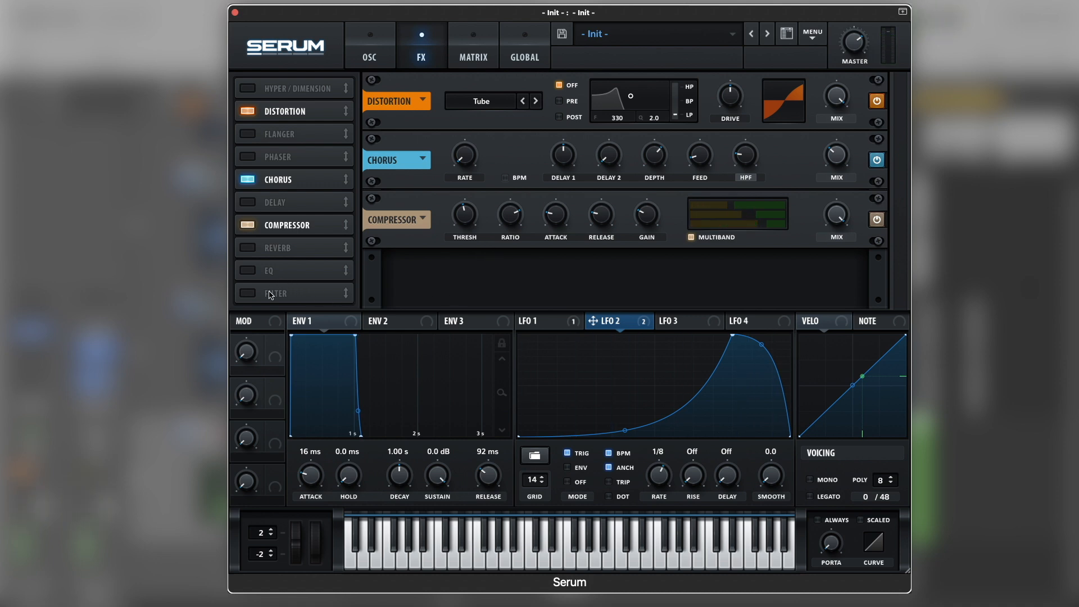
Enable the Hall reverb, lower its size and decay, and set both spin rate and spin depth to 0%
click(248, 248)
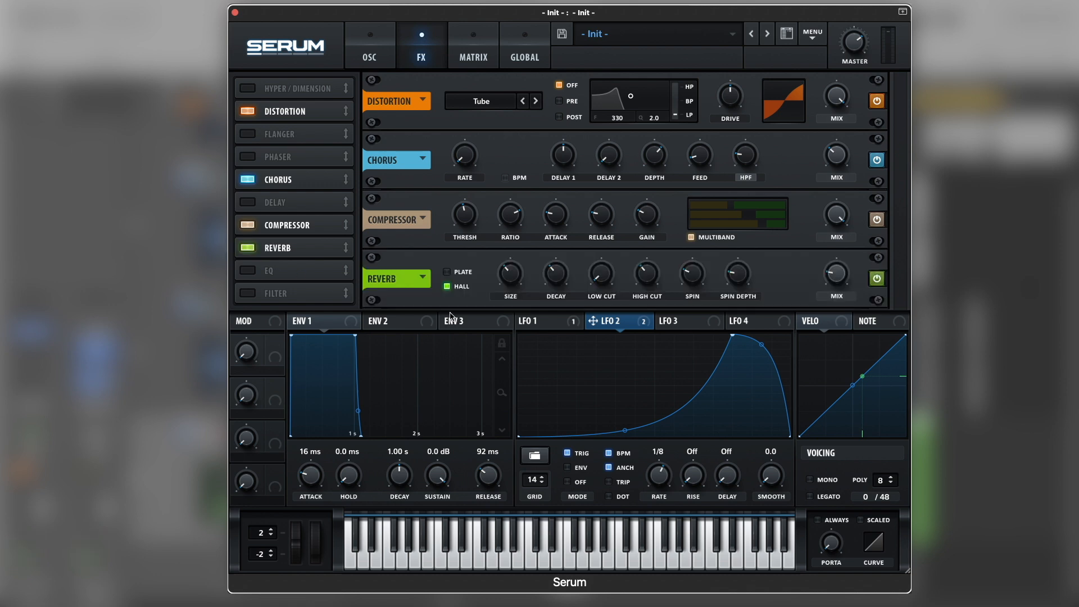
drag(508, 281, 507, 314)
drag(569, 275, 561, 310)
drag(683, 275, 662, 437)
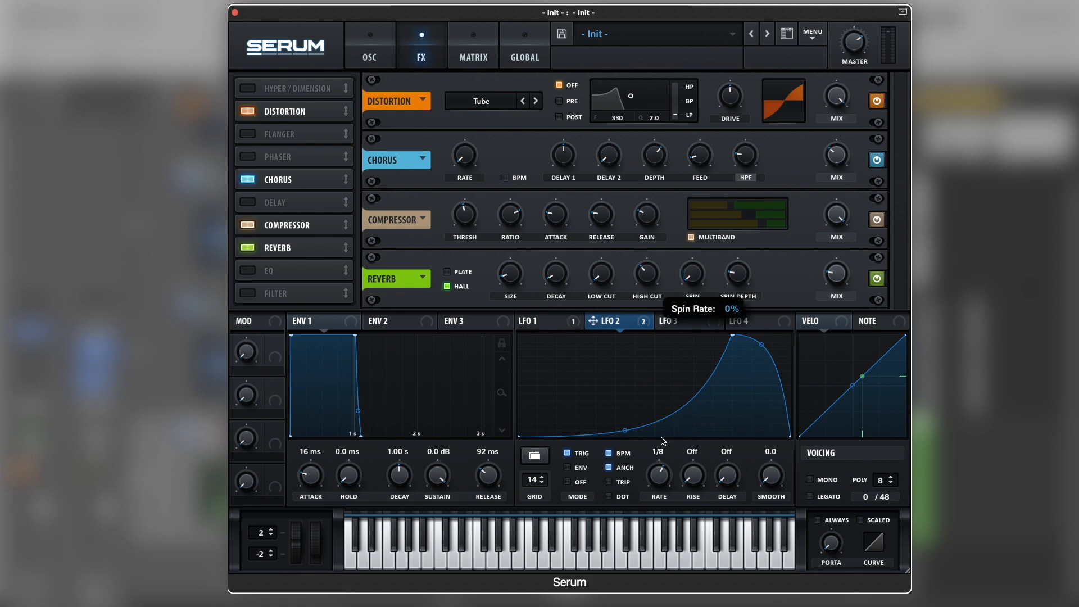
drag(736, 276, 697, 490)
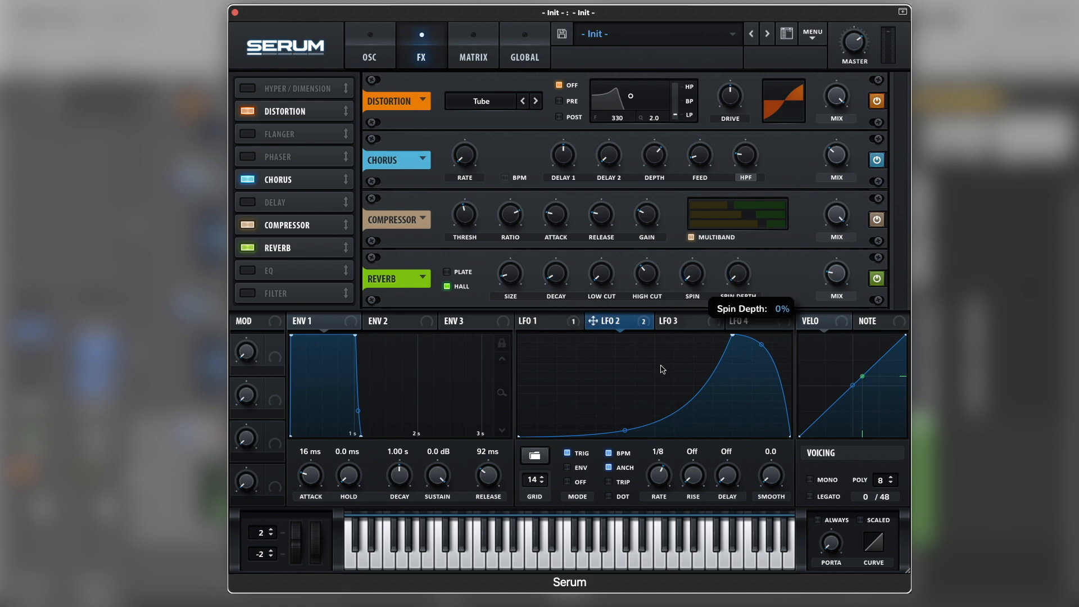
Play the bass and raise the reverb's low cut to 32% and its high cut past the middle of the range
key(space)
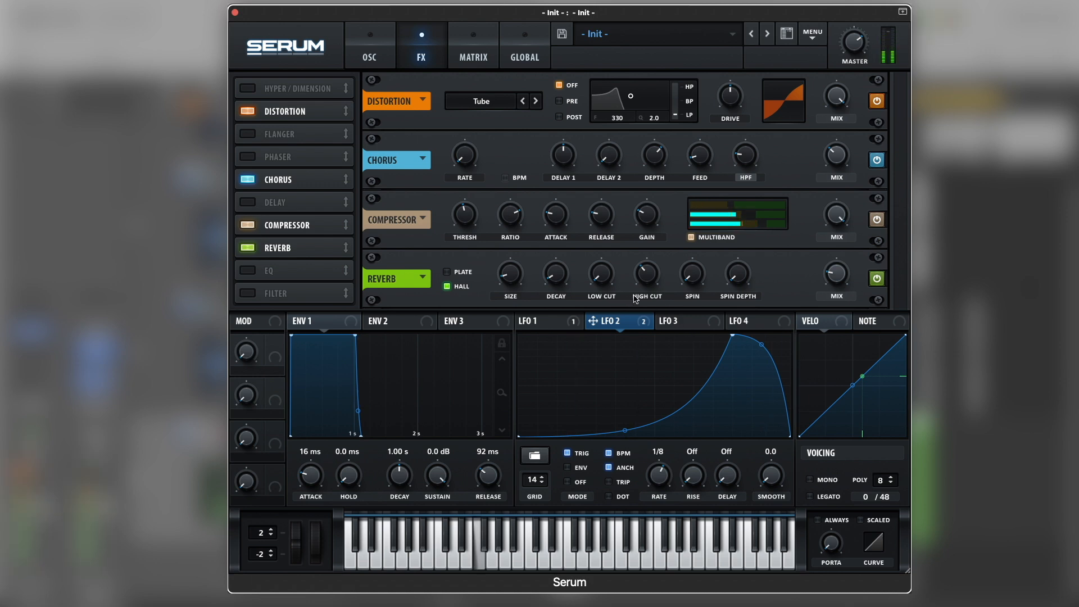
drag(601, 275, 606, 256)
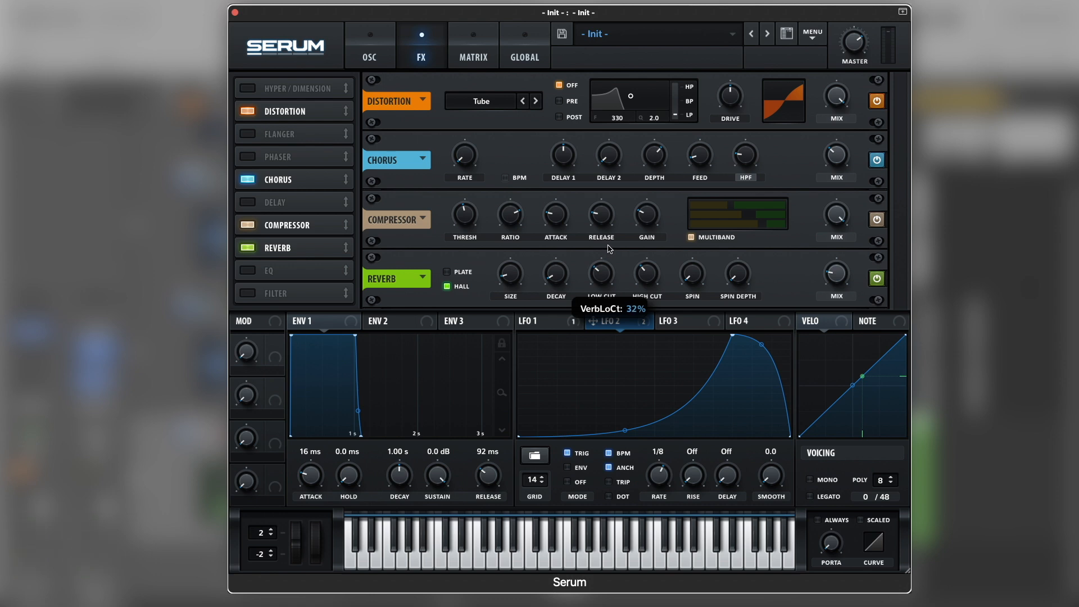
drag(651, 294, 660, 252)
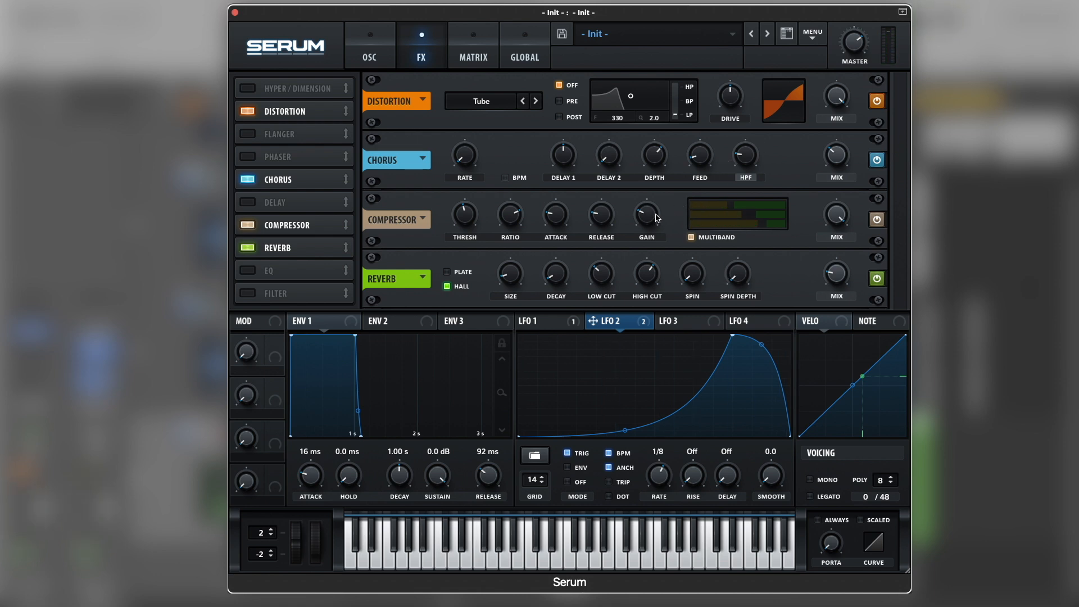
Return from the effects rack to the synth's oscillator settings
mouse_move(655, 223)
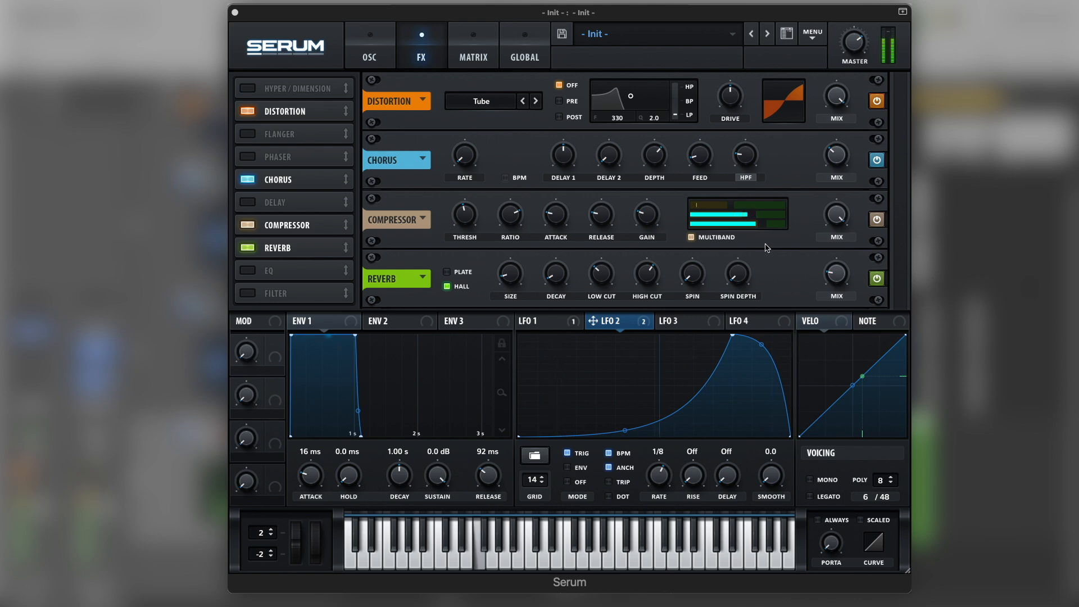
click(655, 222)
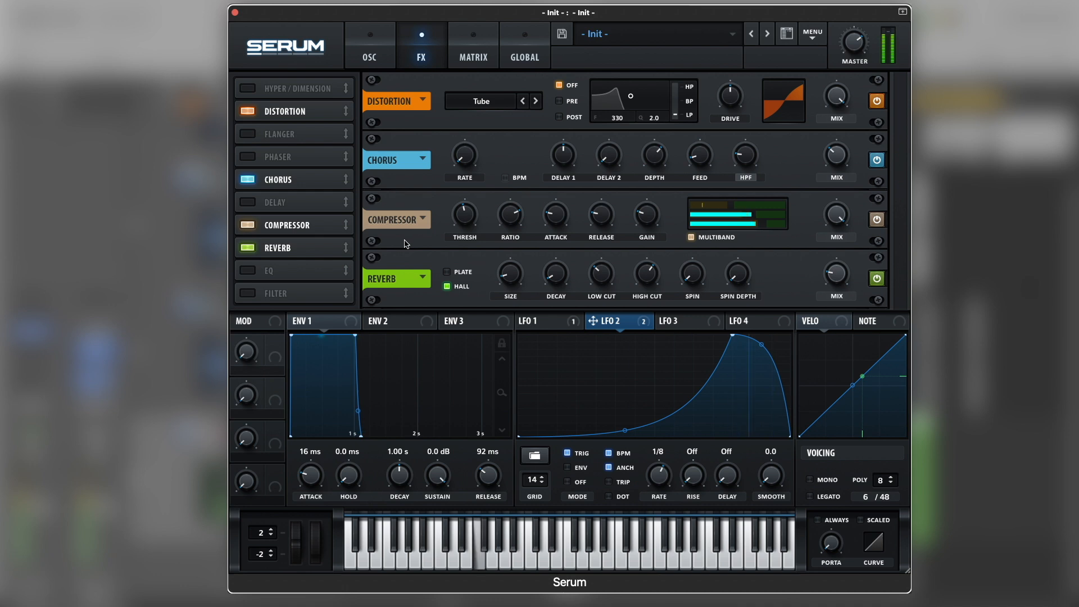
click(364, 56)
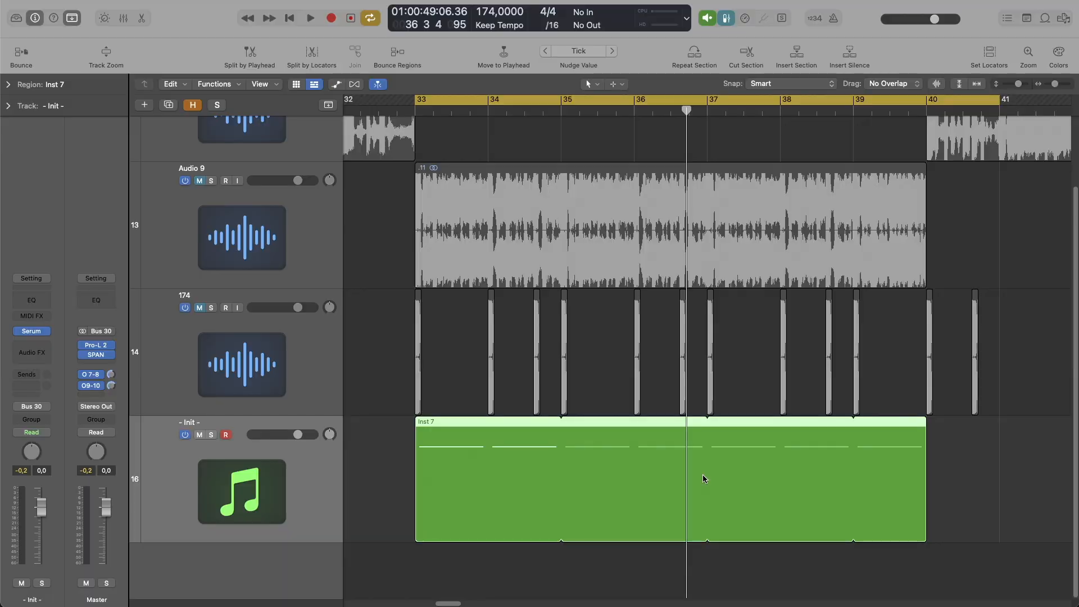